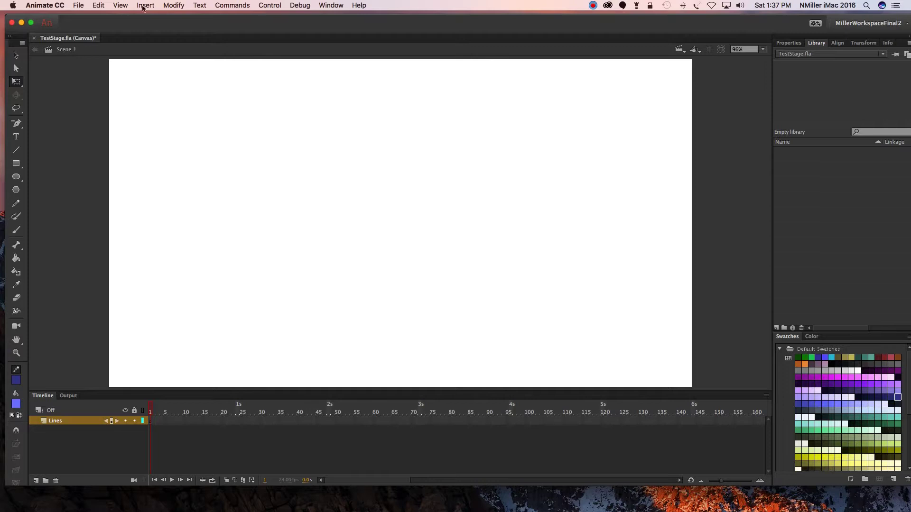
Switch on Show Grid from the View > Grid menu so the grid covers the stage
left_click(120, 5)
mouse_move(167, 90)
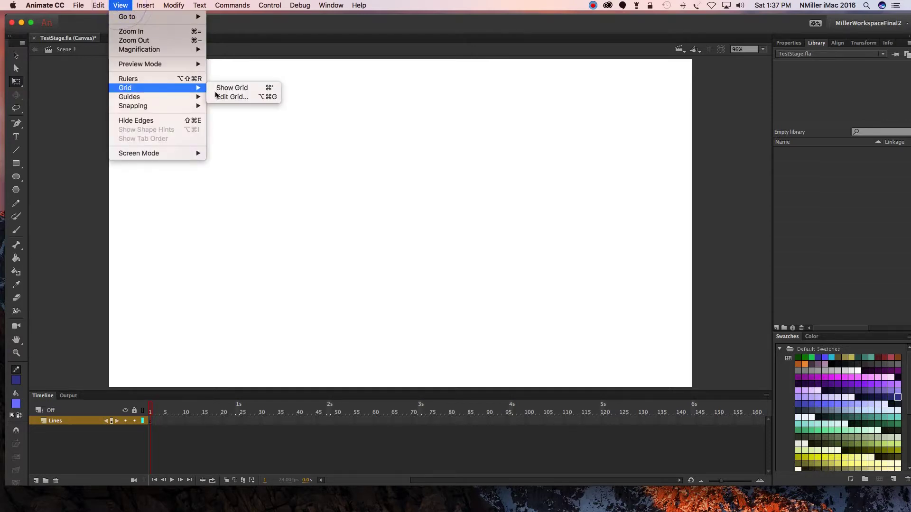
left_click(226, 92)
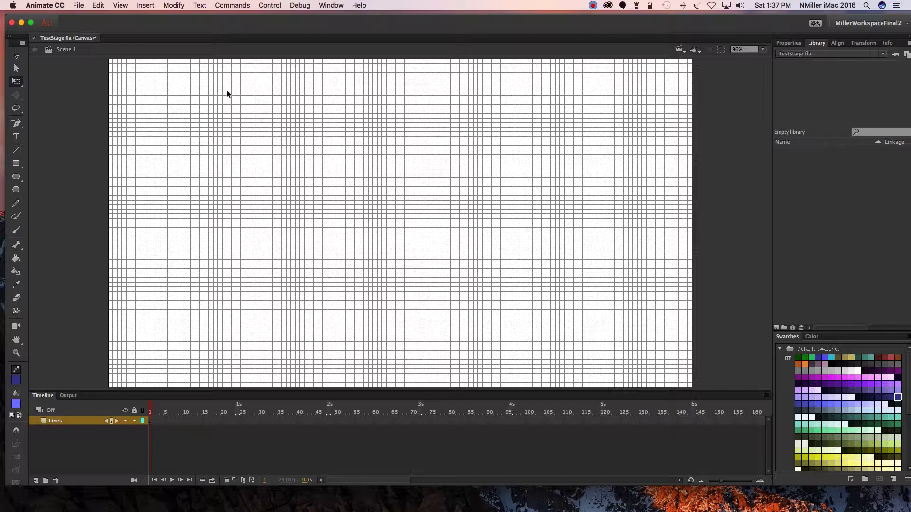
Toggle View > Guides > Show Guides
left_click(103, 5)
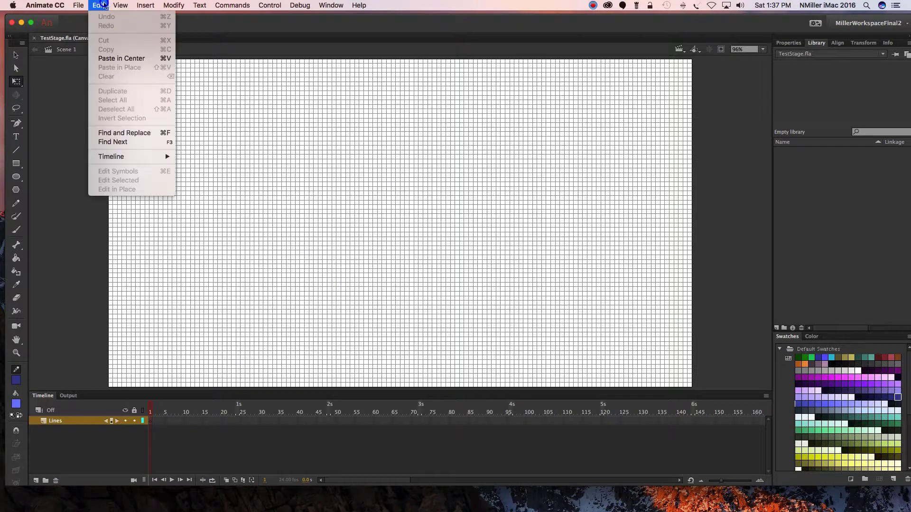
left_click(120, 5)
mouse_move(152, 97)
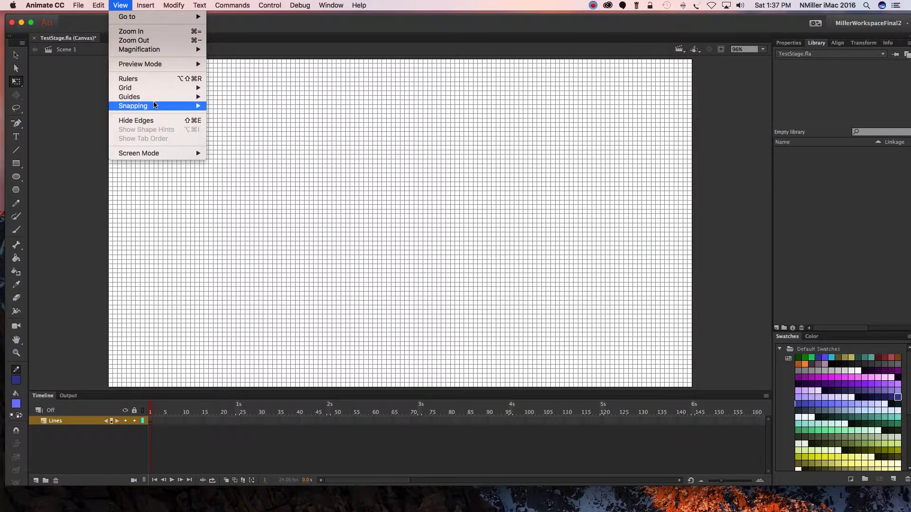
left_click(228, 96)
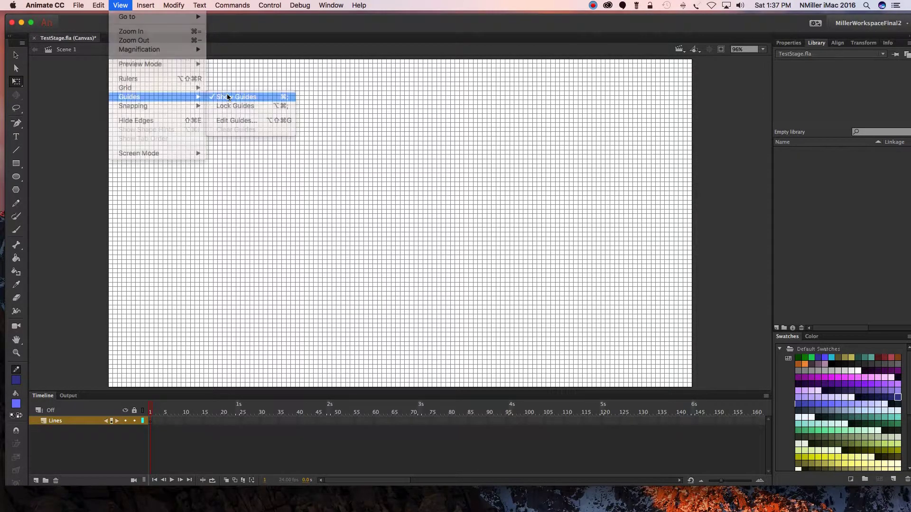
Turn off View > Grid > Show Grid to hide the stage grid
left_click(120, 5)
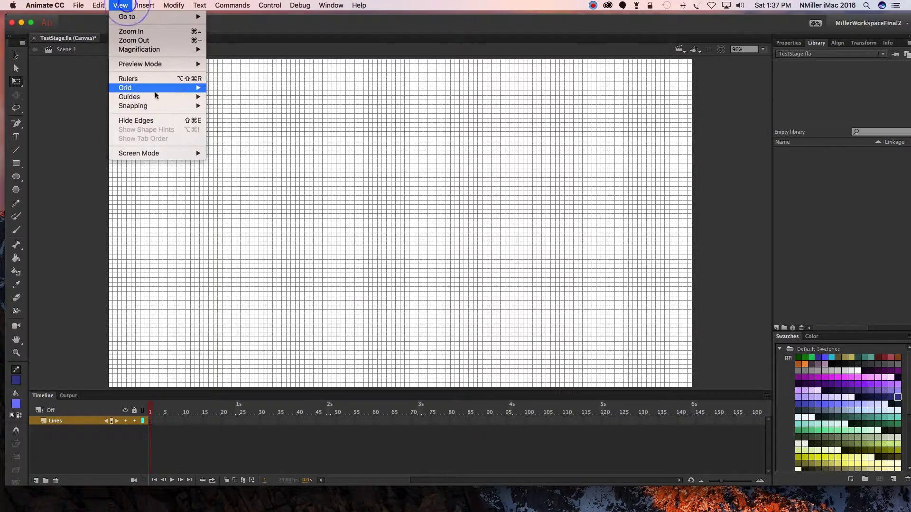
mouse_move(156, 88)
left_click(212, 88)
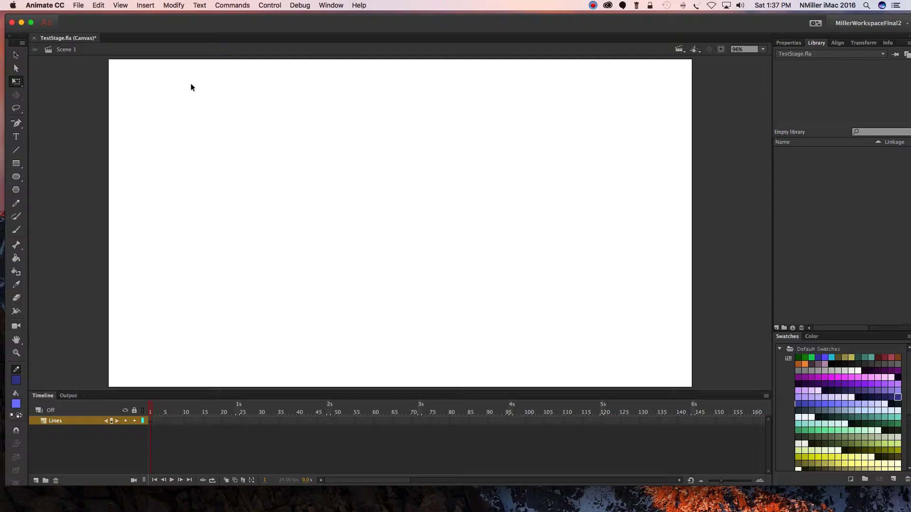
left_click(77, 5)
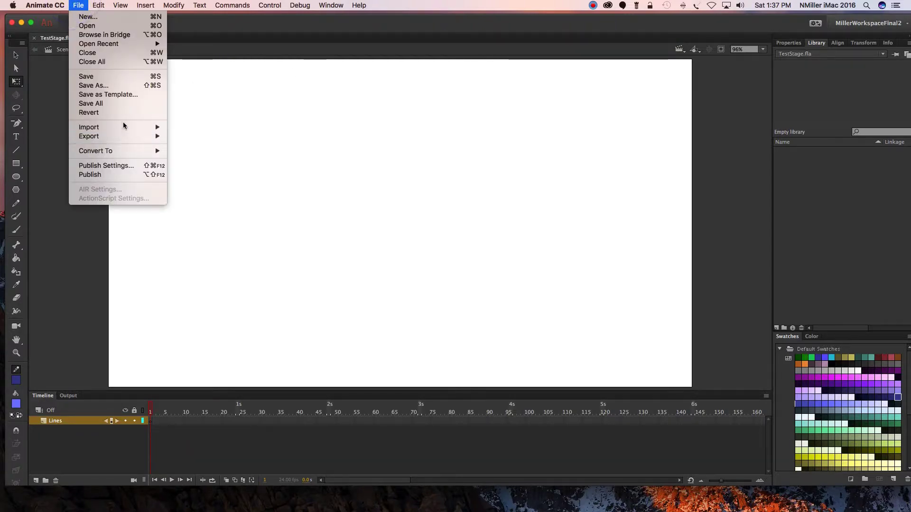
Import Van-Gogh-Starry-Night-469x376.jpg from the VanGogh folder into the library
mouse_move(119, 130)
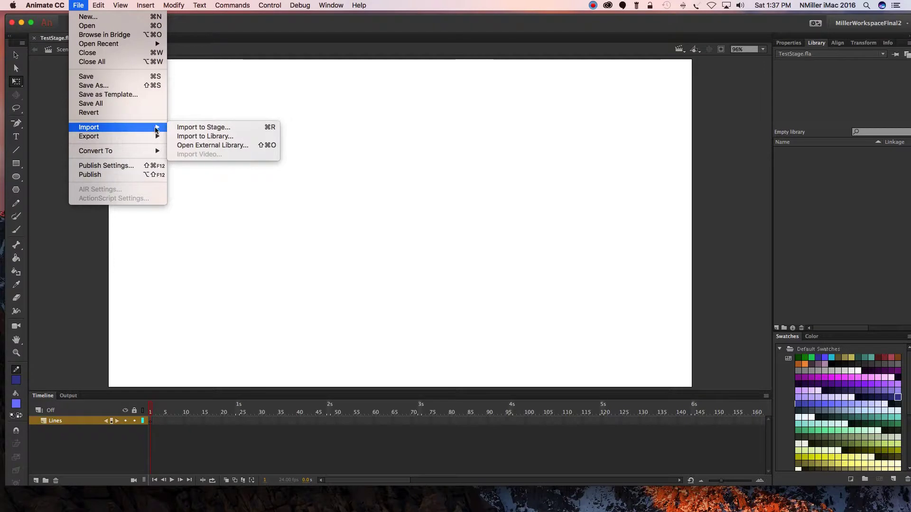
left_click(236, 137)
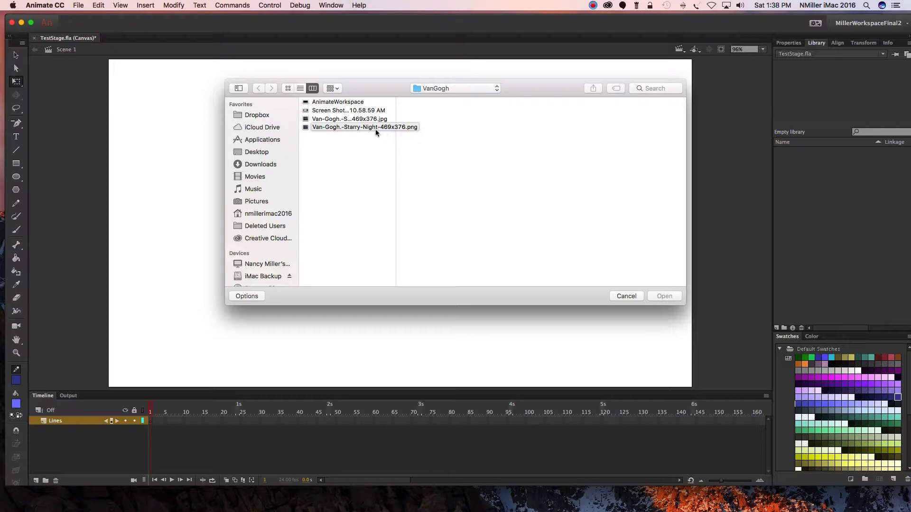
left_click(368, 119)
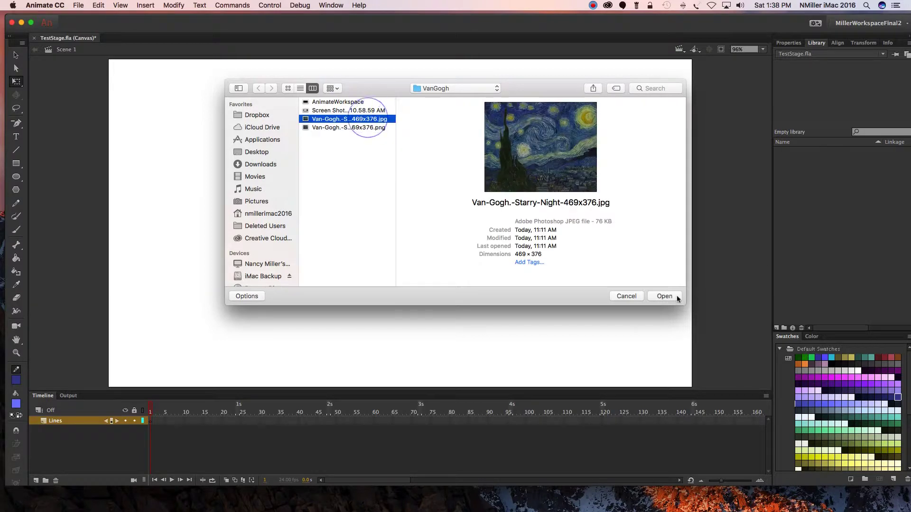
left_click(665, 296)
Place the Starry Night bitmap on the stage and align it left and top to the stage
left_click(833, 152)
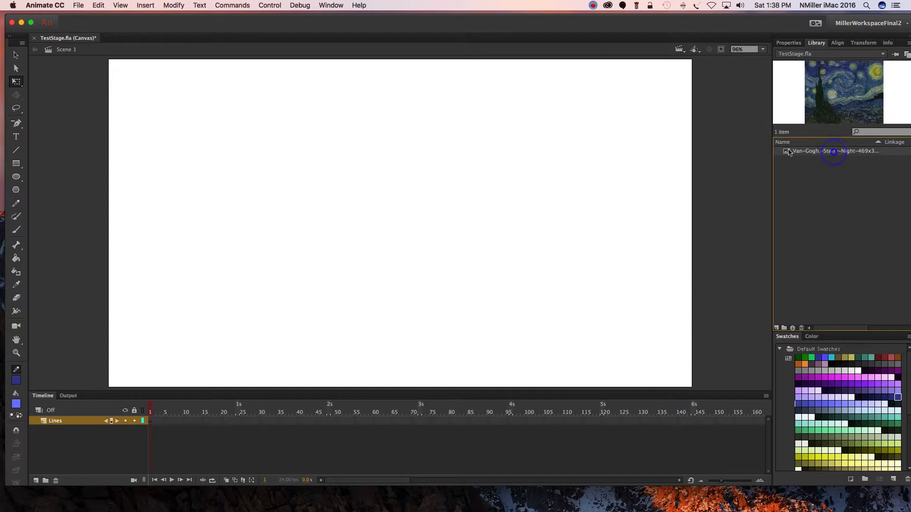
left_click_drag(788, 152, 479, 166)
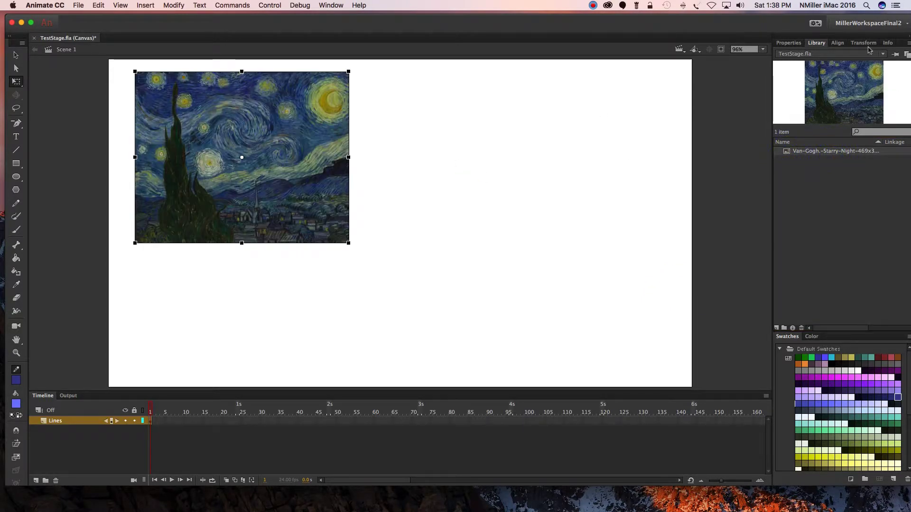
left_click(837, 43)
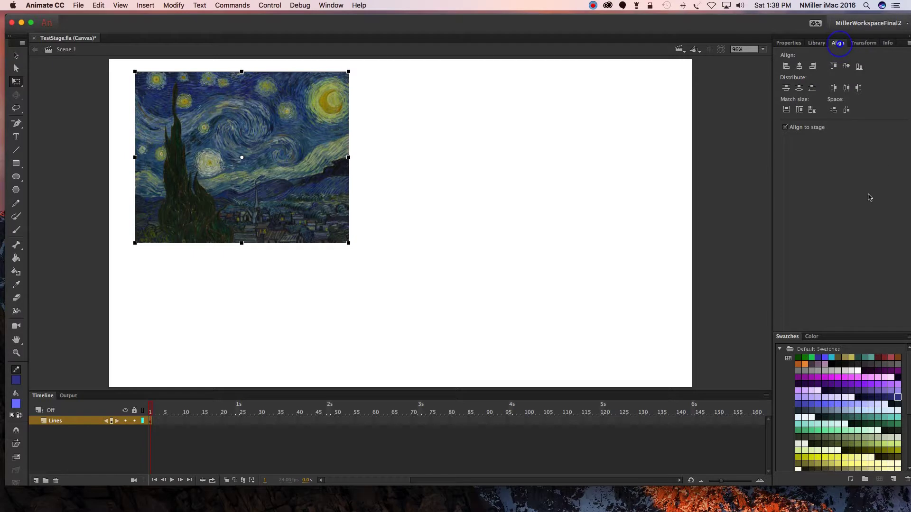
left_click(786, 127)
left_click(787, 66)
left_click(834, 66)
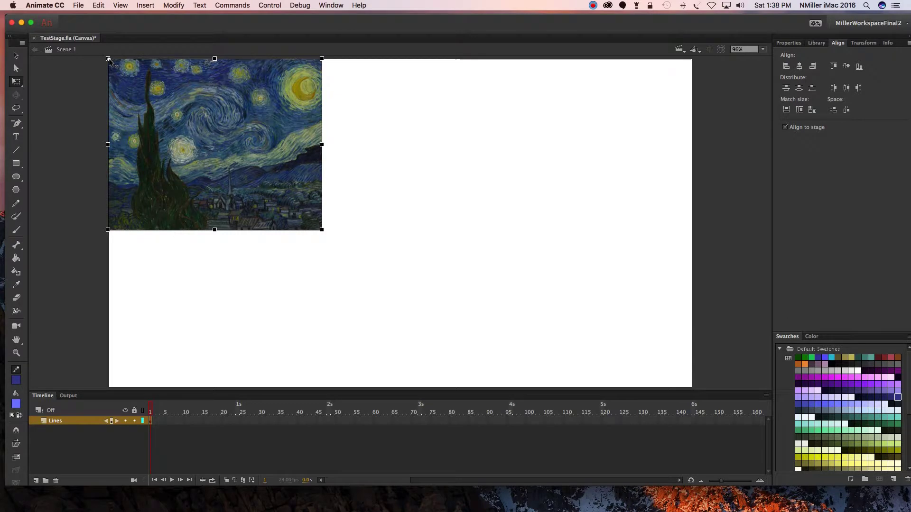
Scale the image with Free Transform to fill the whole stage, then reselect it
left_click_drag(322, 230, 694, 387)
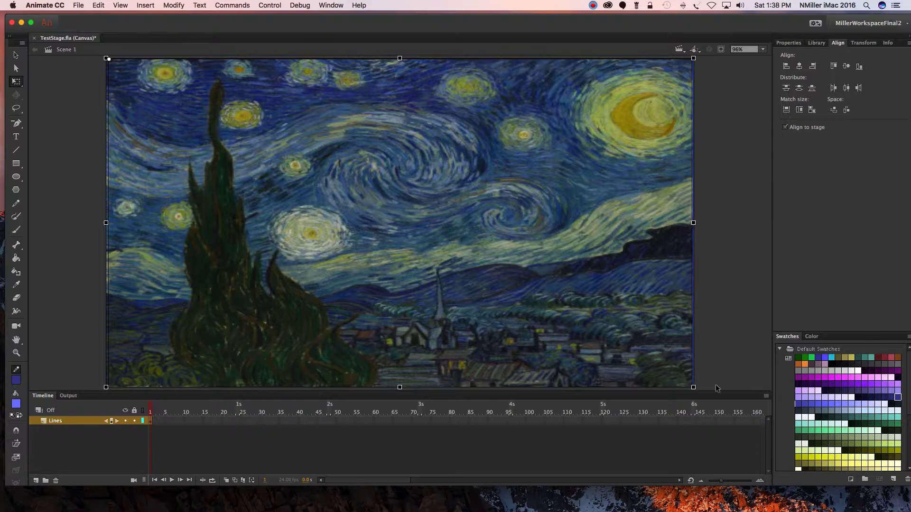
left_click(757, 356)
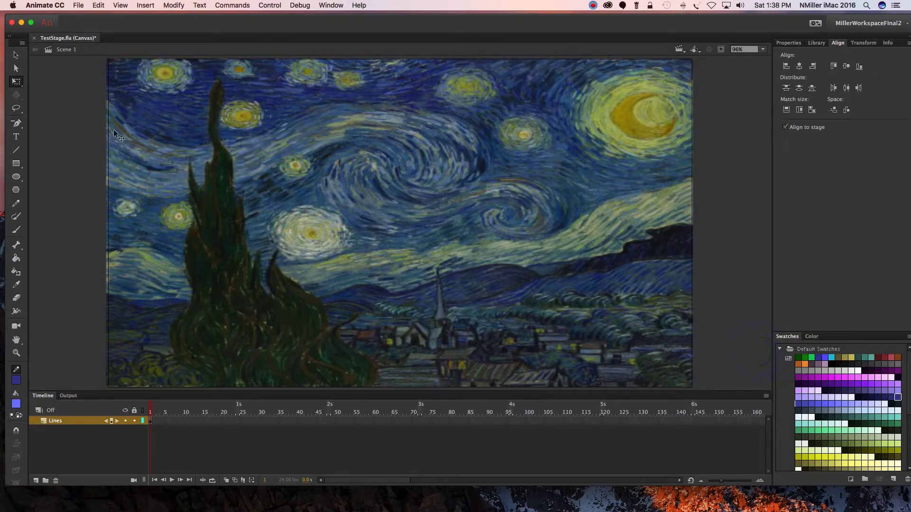
left_click(417, 171)
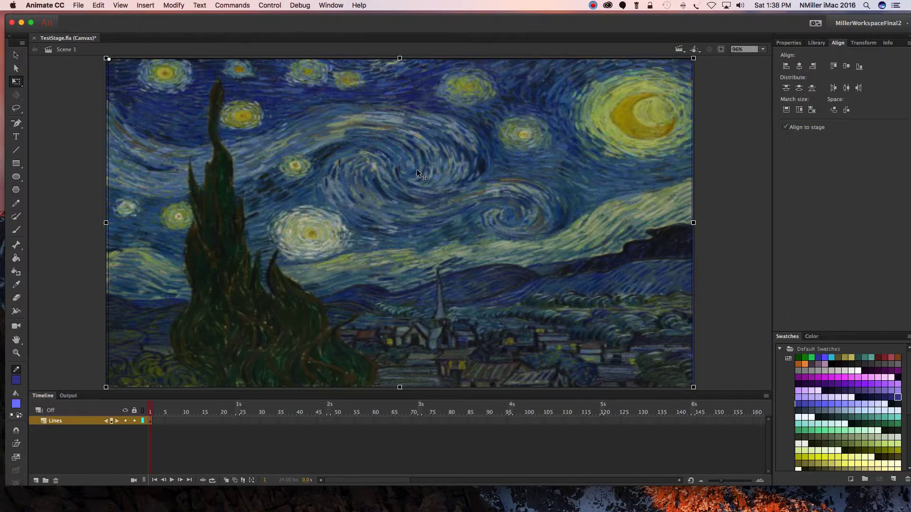
right_click(472, 131)
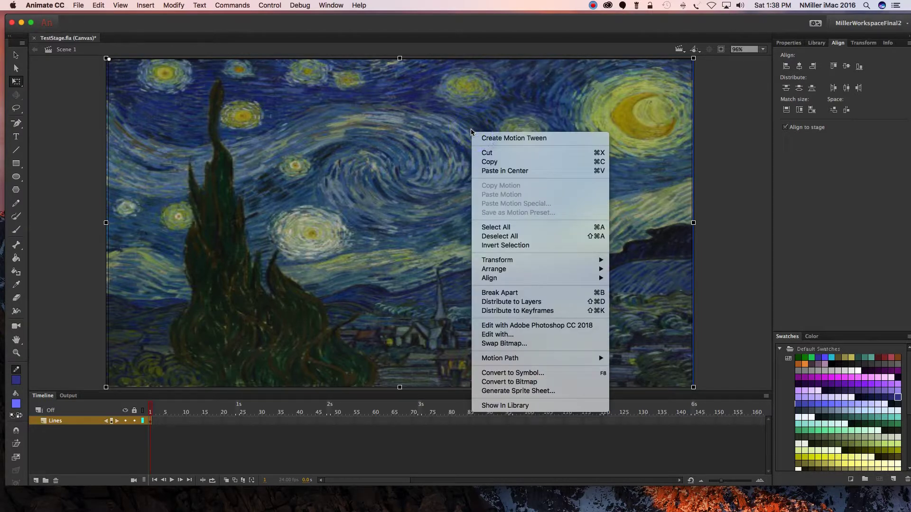
Convert the image to a Graphic symbol named StarryNight and view it in the Library
left_click(566, 377)
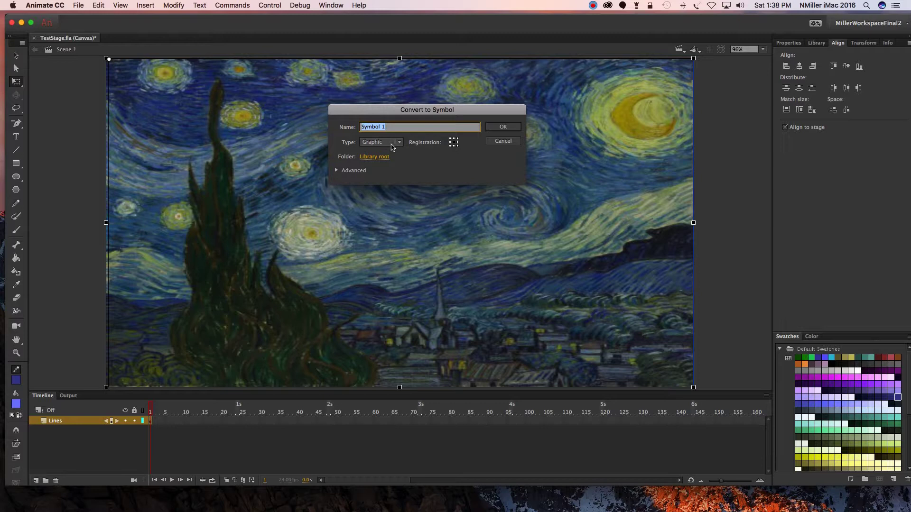
type("StarryNight")
left_click(503, 127)
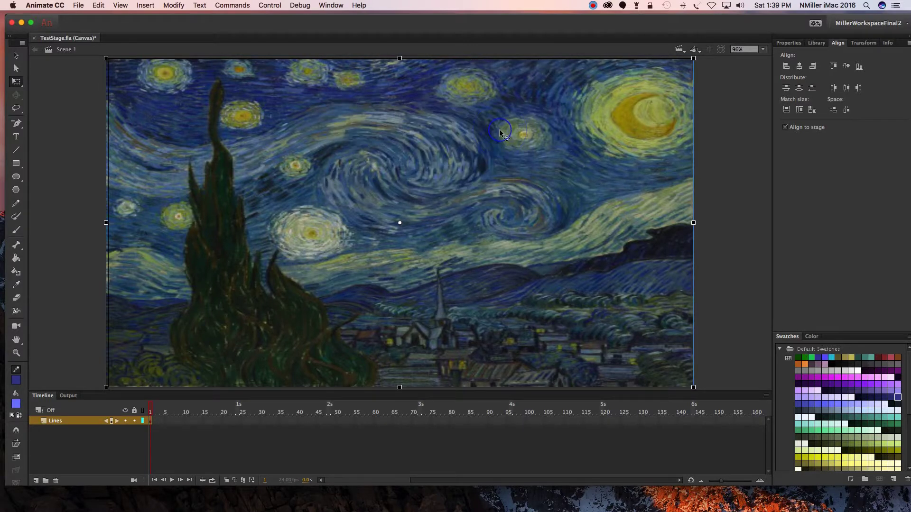
left_click(816, 43)
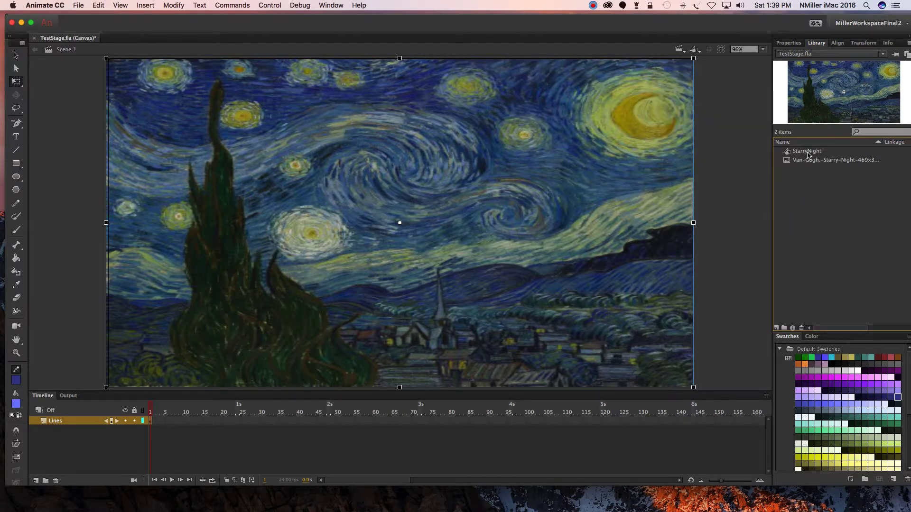
Select the StarryNight instance with the Selection tool and show its Properties
left_click(736, 147)
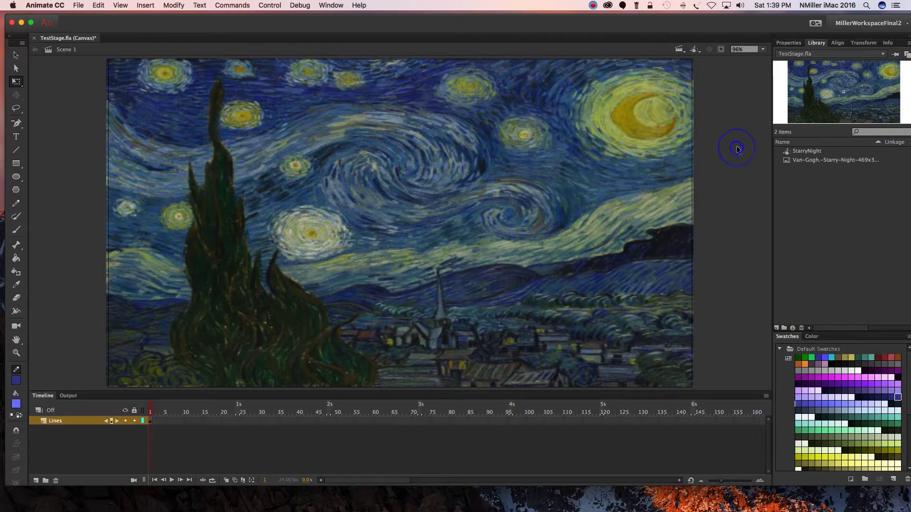
left_click(639, 137)
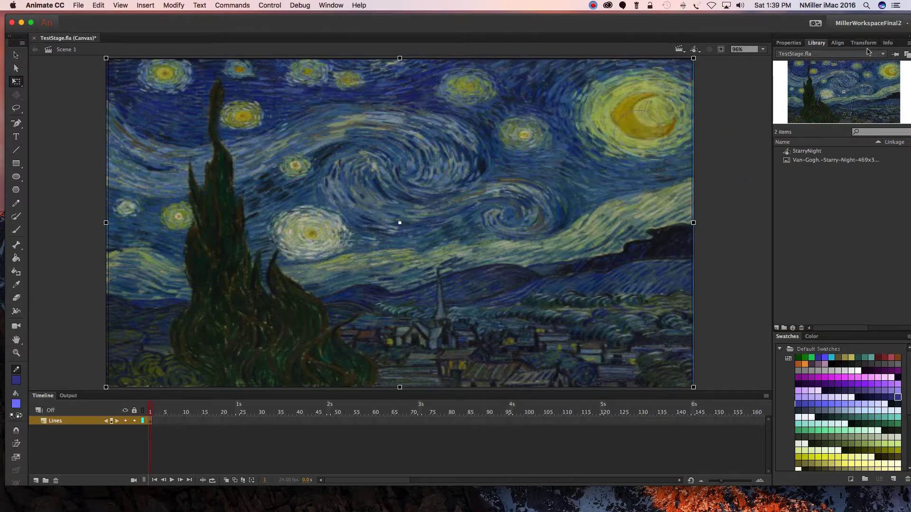
left_click(785, 44)
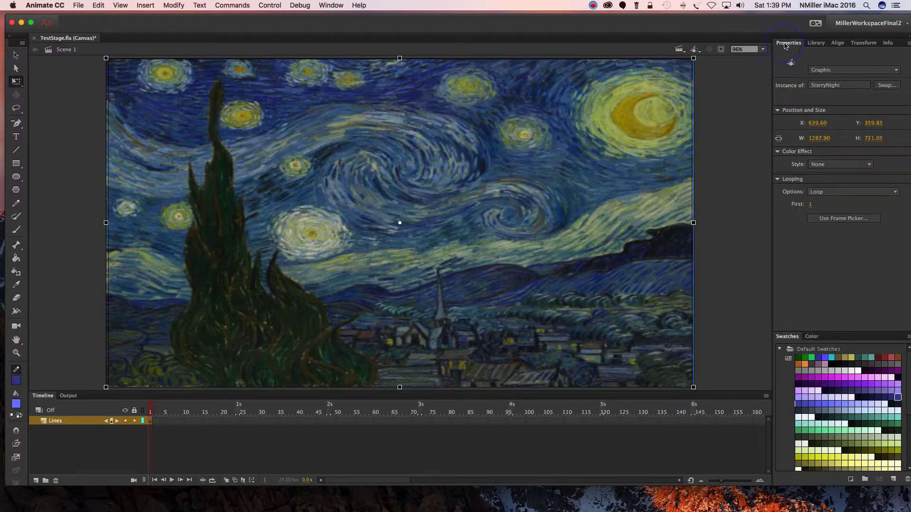
left_click(888, 42)
left_click(789, 43)
left_click(702, 203)
key("v")
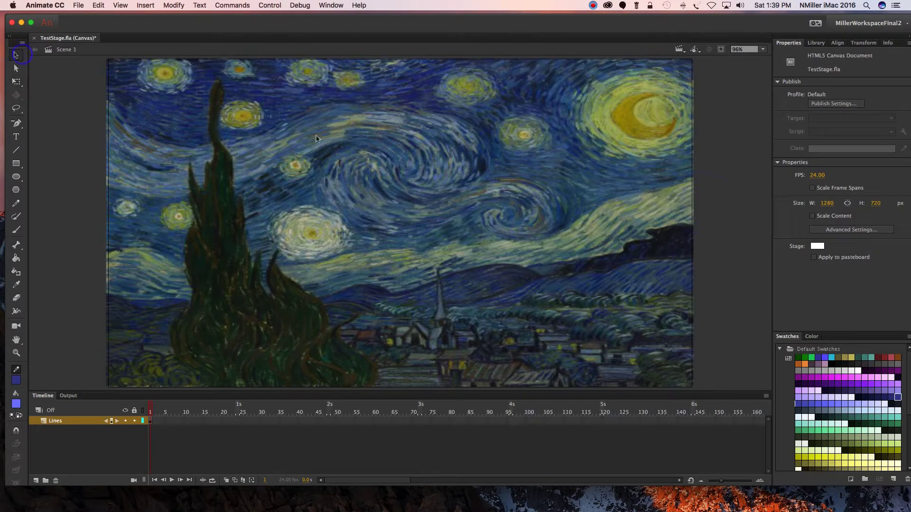
left_click(404, 164)
left_click(637, 159)
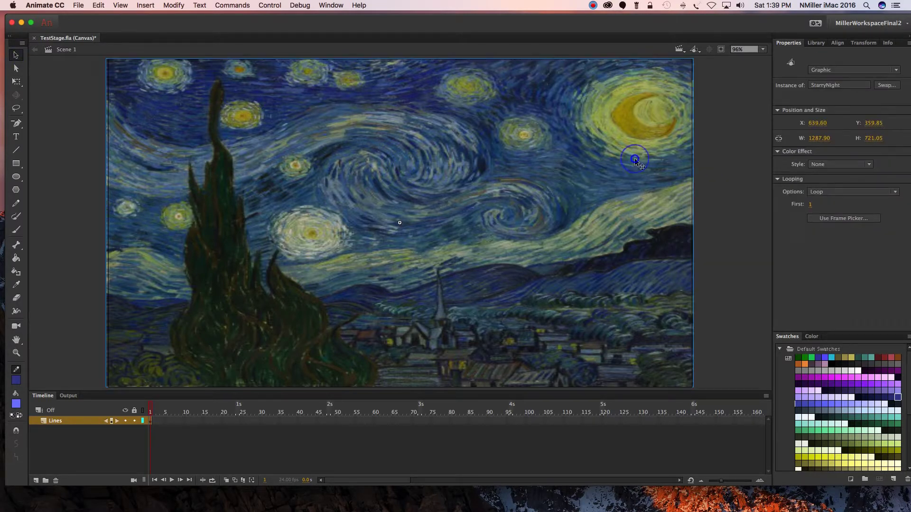
Give the instance an Alpha colour effect, dragging the slider to about 34%
left_click(811, 336)
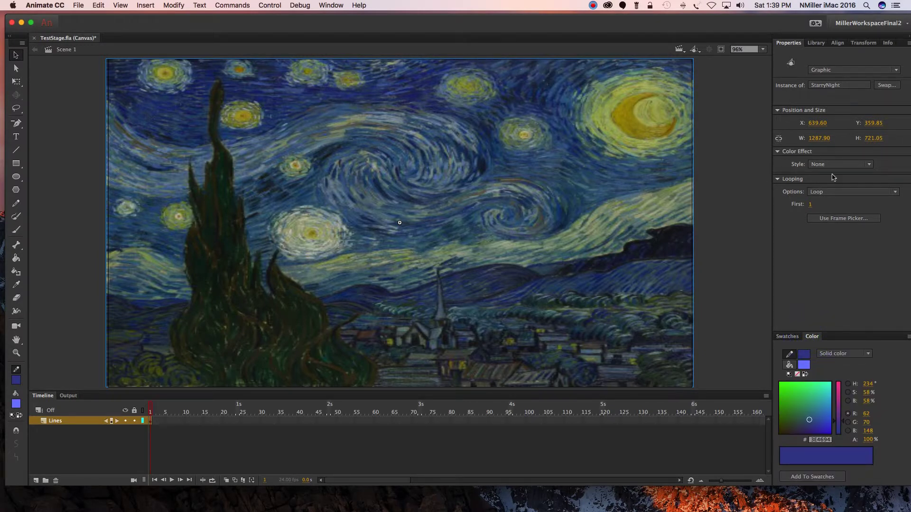
left_click(868, 166)
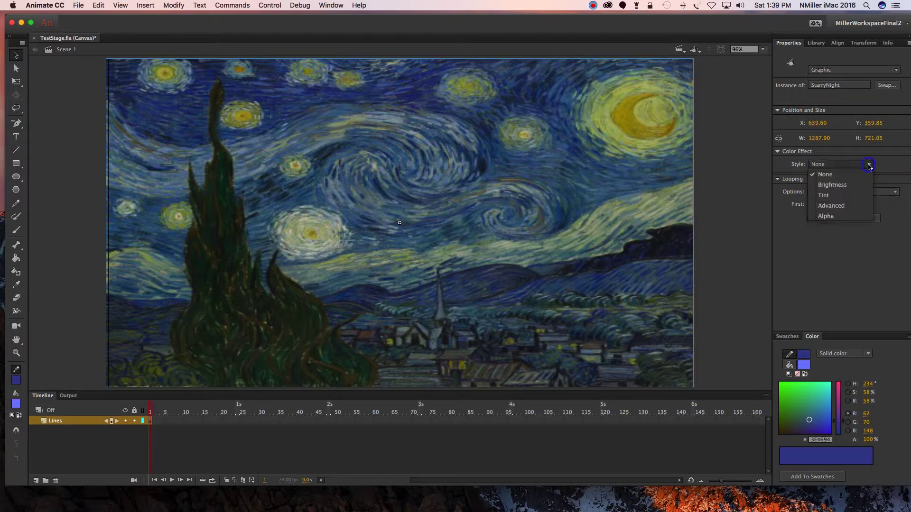
left_click(859, 215)
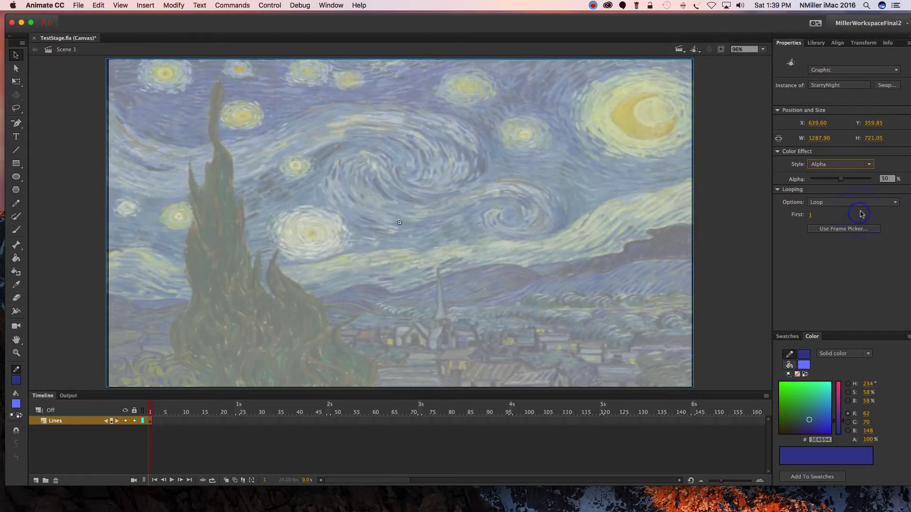
mouse_move(842, 182)
left_mouse_down()
mouse_move(828, 182)
mouse_move(854, 183)
mouse_move(834, 184)
left_mouse_up()
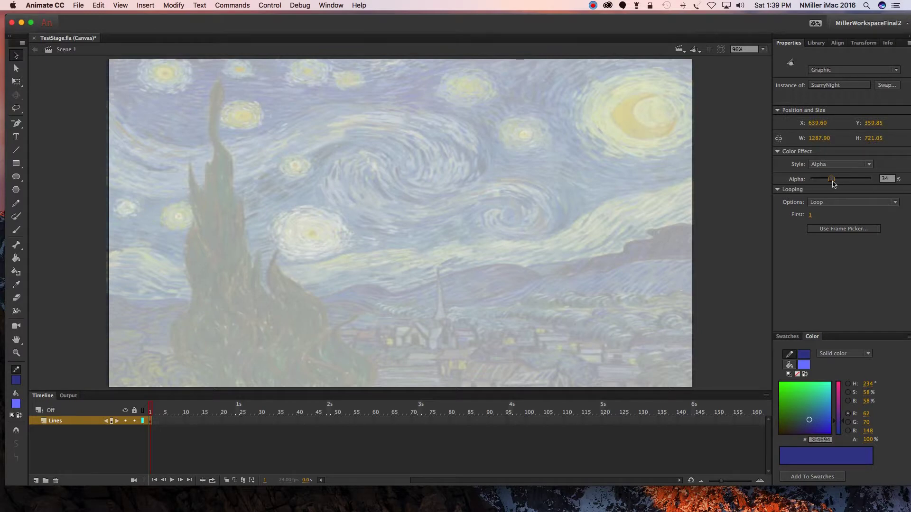
left_click(886, 178)
Set the alpha to 50%, rename the Lines layer to Ref and lock it
type("50")
key("Return")
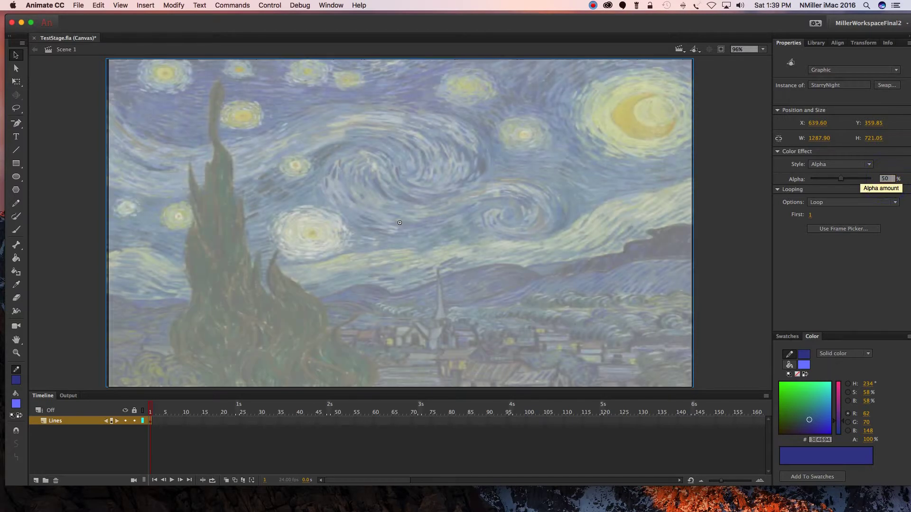
double_click(56, 421)
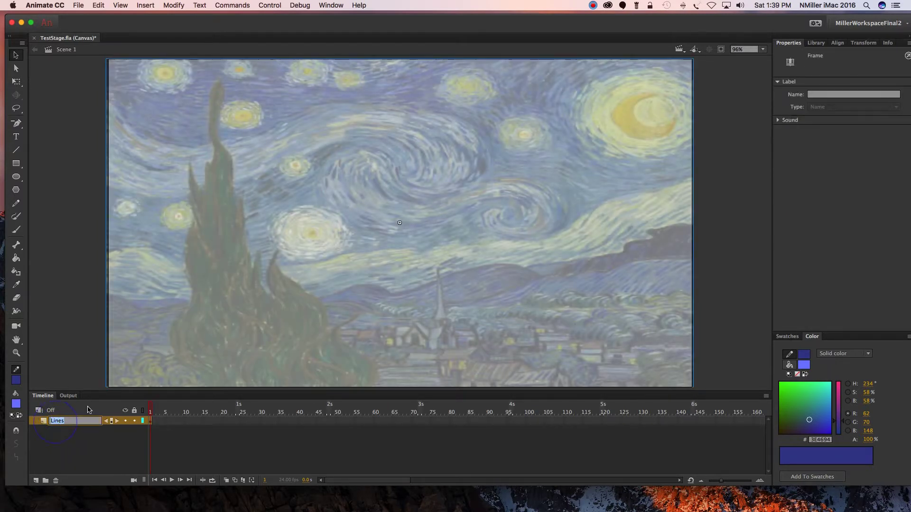
type("Ref")
key("Return")
left_click(134, 421)
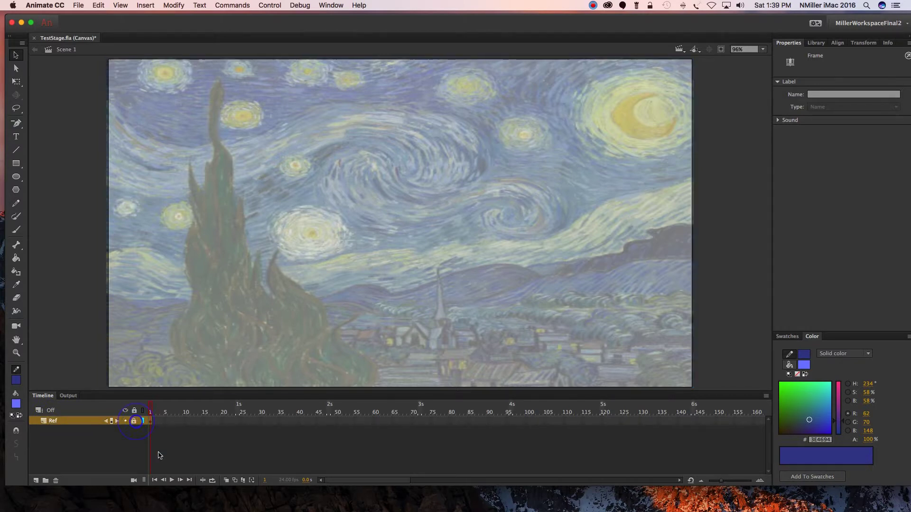
Add a new layer above Ref and rename it Sky
left_click(36, 480)
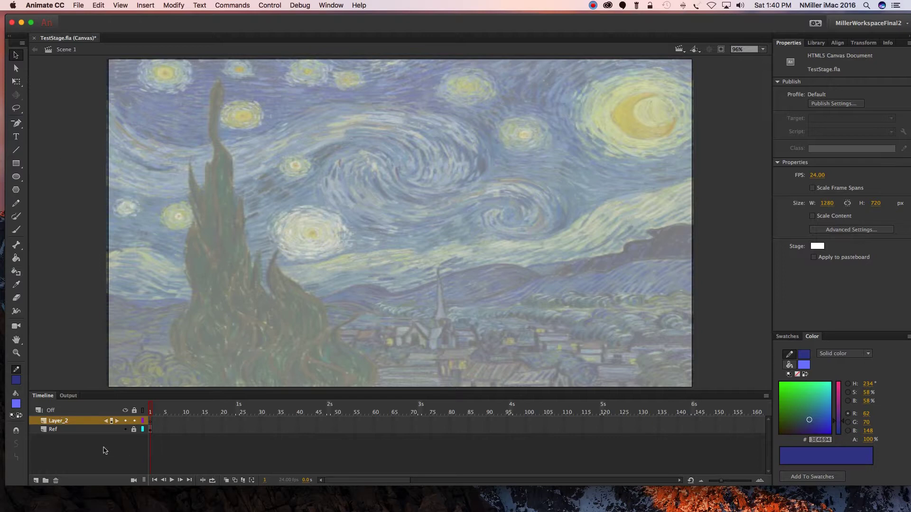
left_click(64, 421)
double_click(65, 421)
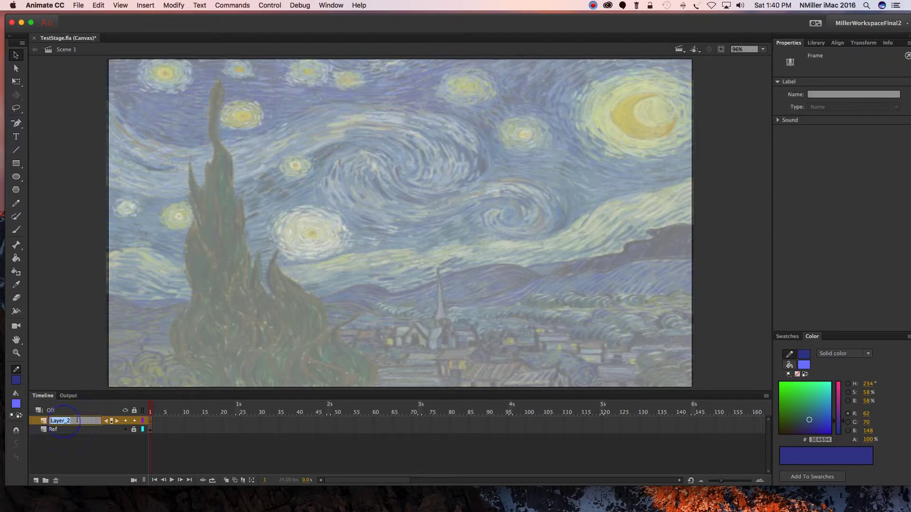
type("Sky")
key("Return")
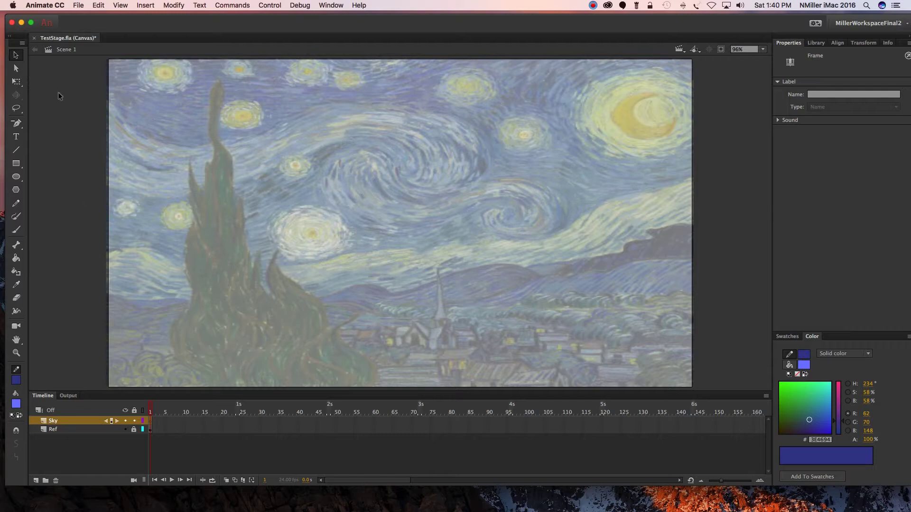
With the Pen tool, start the sky outline along the hill horizon from the left edge
left_click(16, 123)
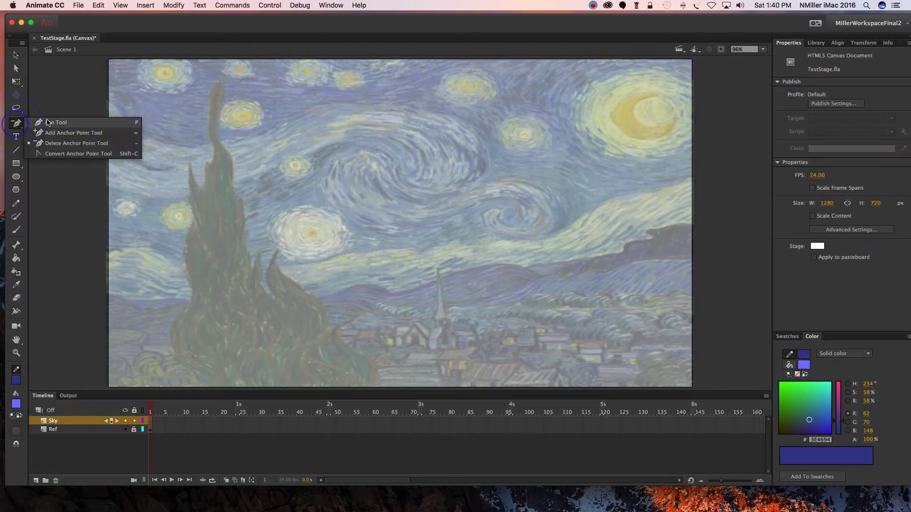
left_click(48, 123)
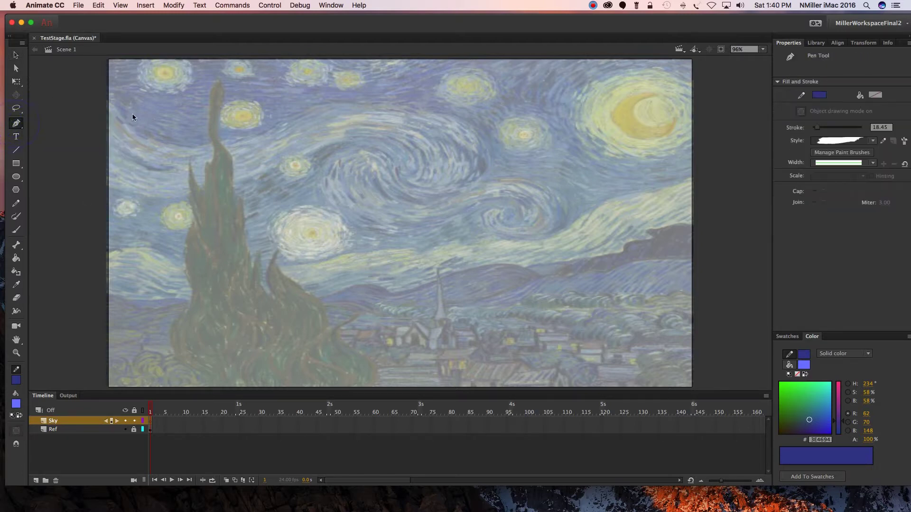
left_click(99, 292)
left_click_drag(132, 300, 175, 302)
left_click(188, 302)
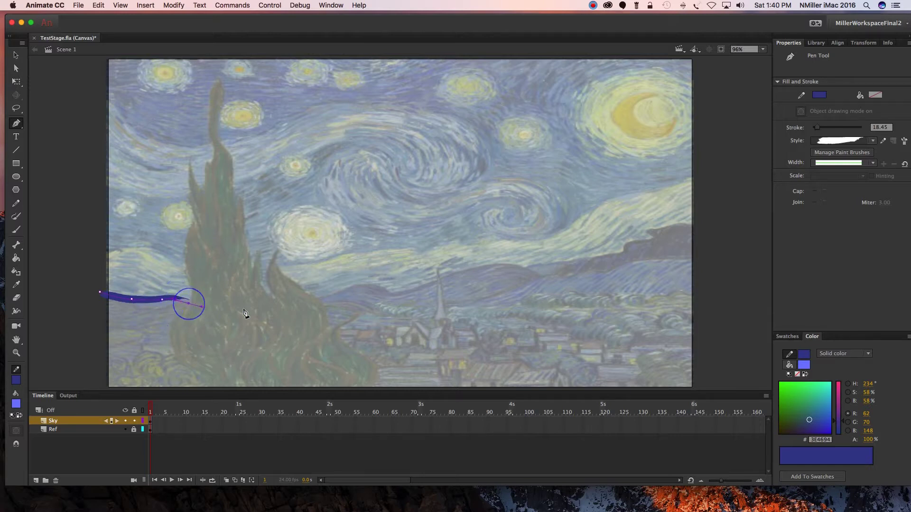
mouse_move(234, 307)
left_mouse_down()
mouse_move(290, 310)
mouse_move(372, 284)
mouse_move(401, 296)
left_mouse_up()
left_click_drag(453, 276, 462, 274)
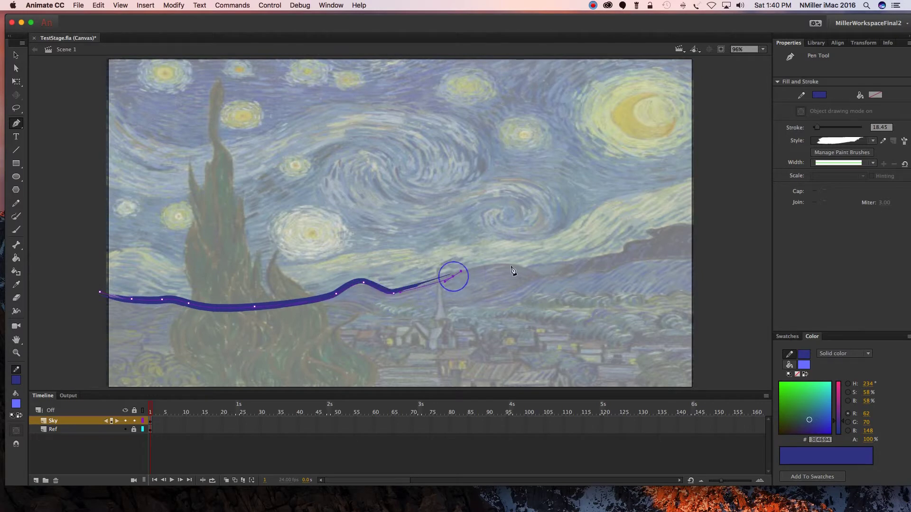
Switch to a hairline stroke and continue the outline along the hills past the right edge
left_click(873, 141)
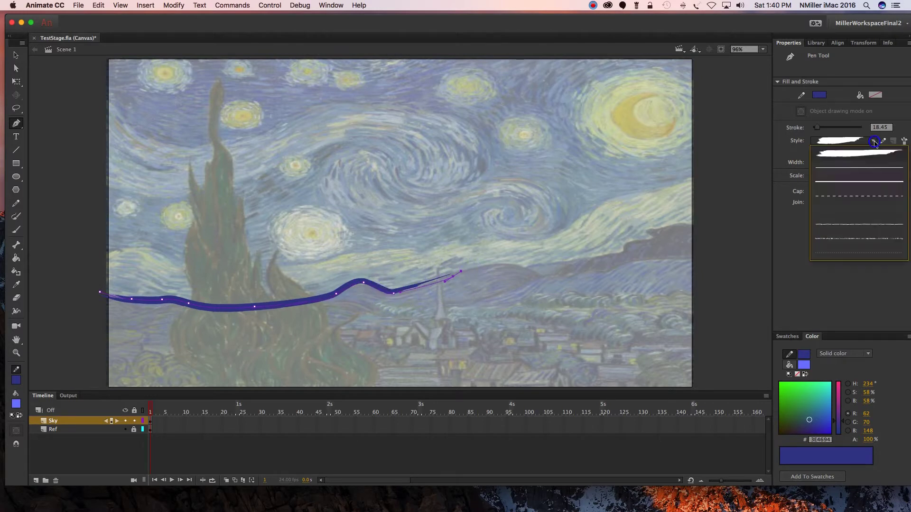
left_click(873, 168)
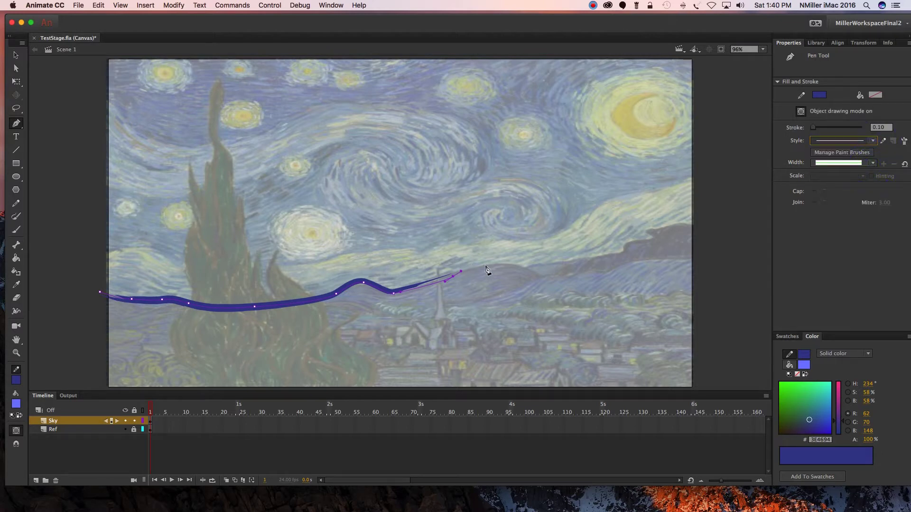
mouse_move(485, 264)
left_mouse_down()
mouse_move(532, 271)
mouse_move(648, 233)
left_mouse_up()
left_click(648, 225)
left_click(676, 224)
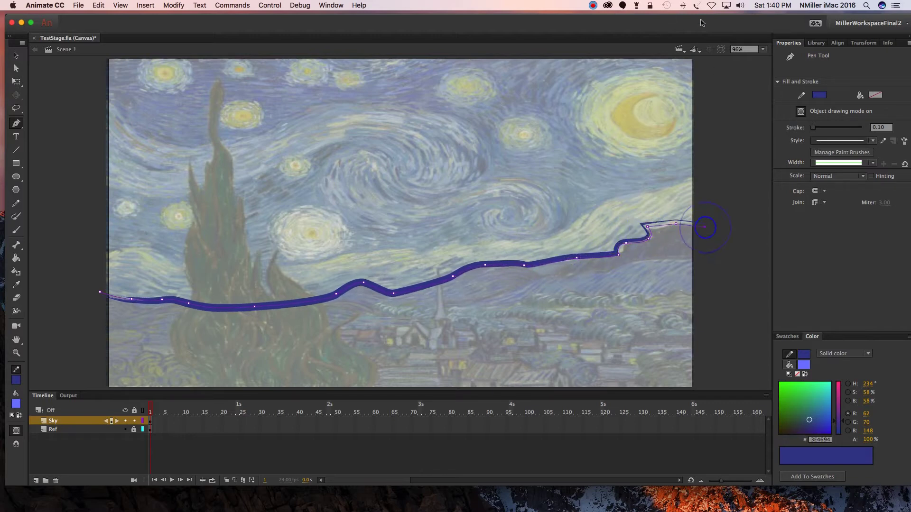
left_click(705, 226)
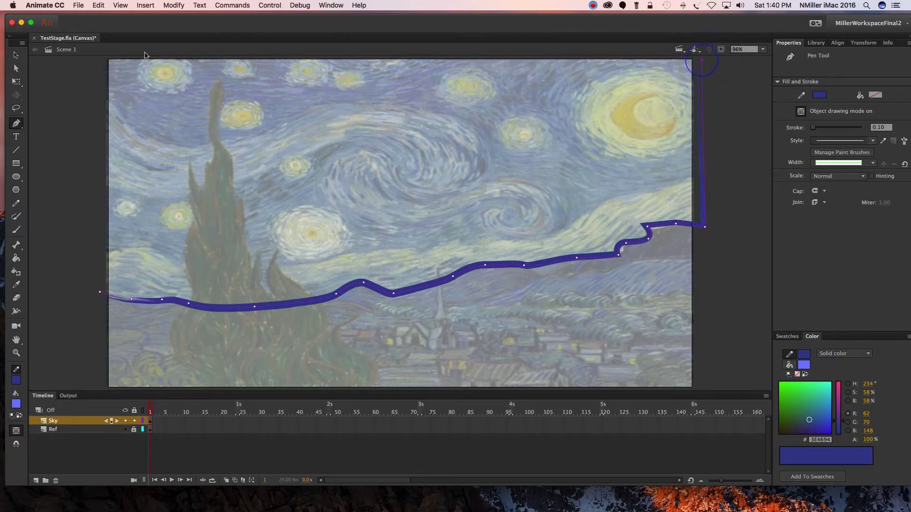
Close the outline across the top back to its start, change its stroke style, and select it
left_click(101, 57)
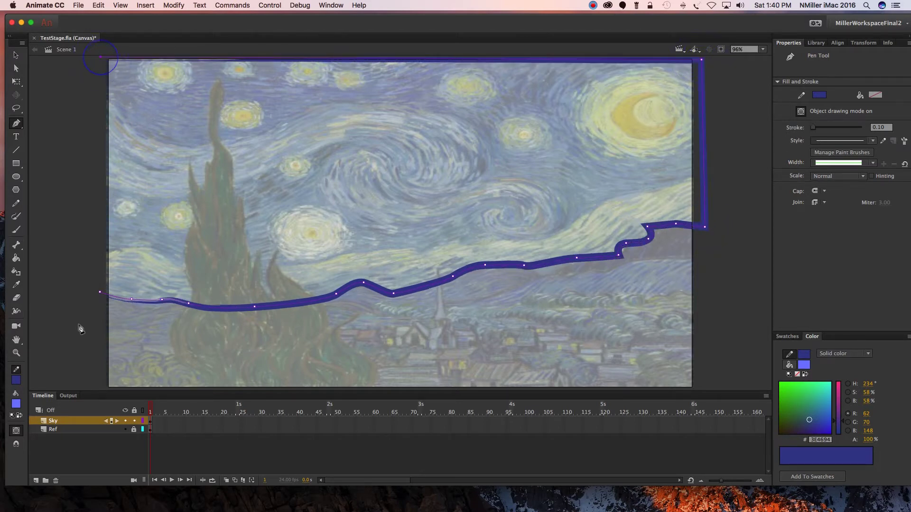
left_click(100, 293)
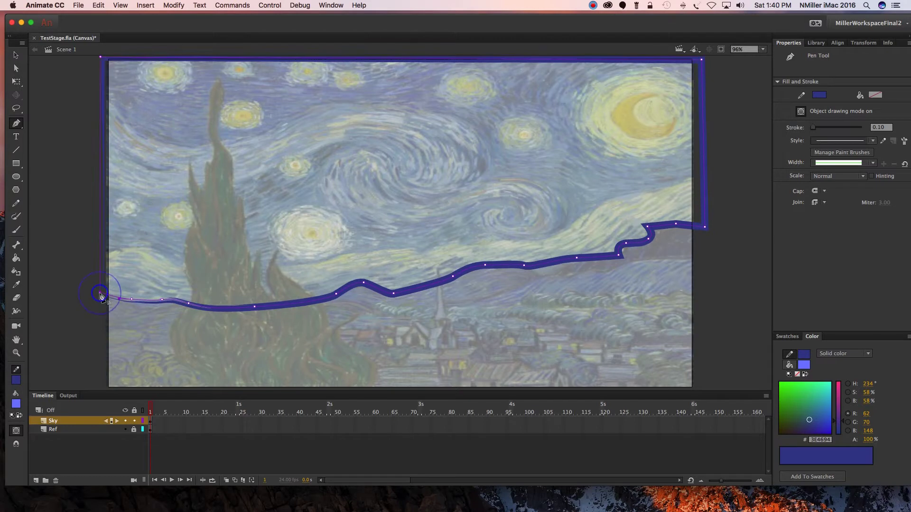
left_click(873, 141)
left_click(871, 169)
left_click(15, 54)
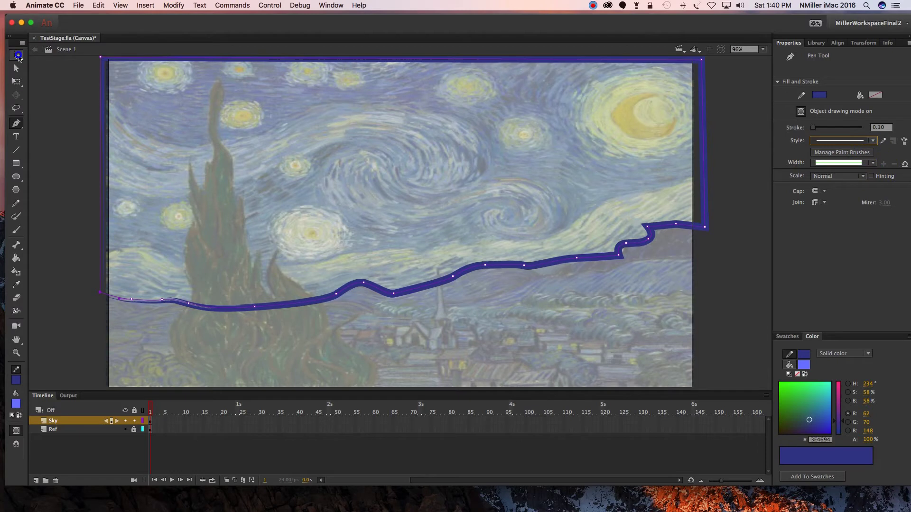
left_click(101, 72)
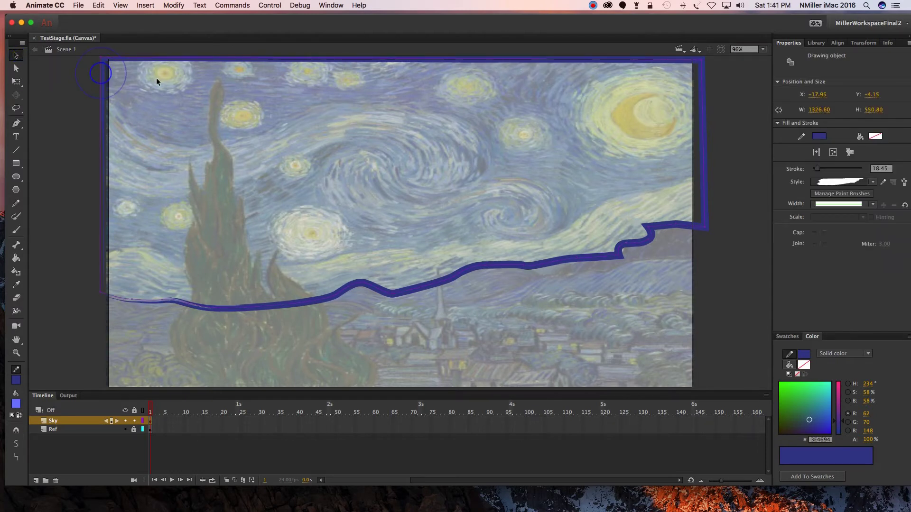
Give the sky outline a 1.00 solid stroke
left_click(874, 185)
left_click(874, 204)
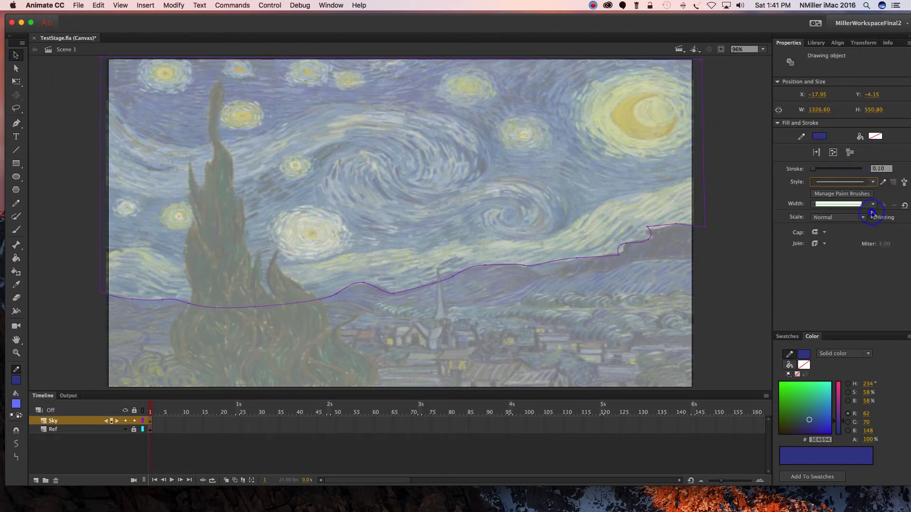
left_click(874, 185)
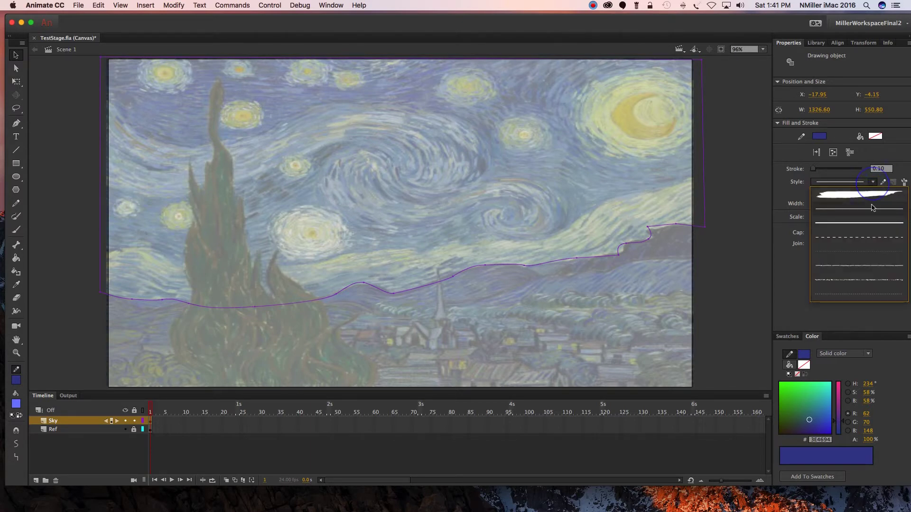
left_click(879, 226)
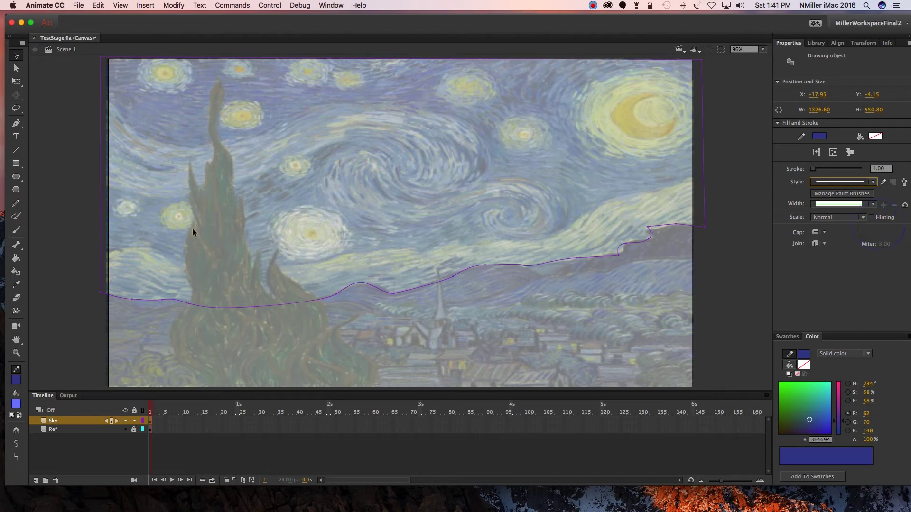
Fill the sky shape with blue #3E4694 and deselect it
left_click(875, 136)
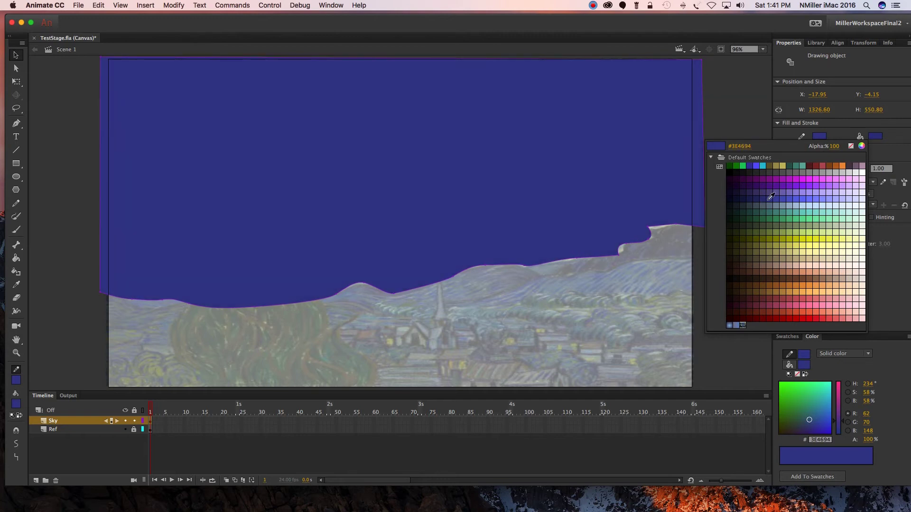
left_click(771, 196)
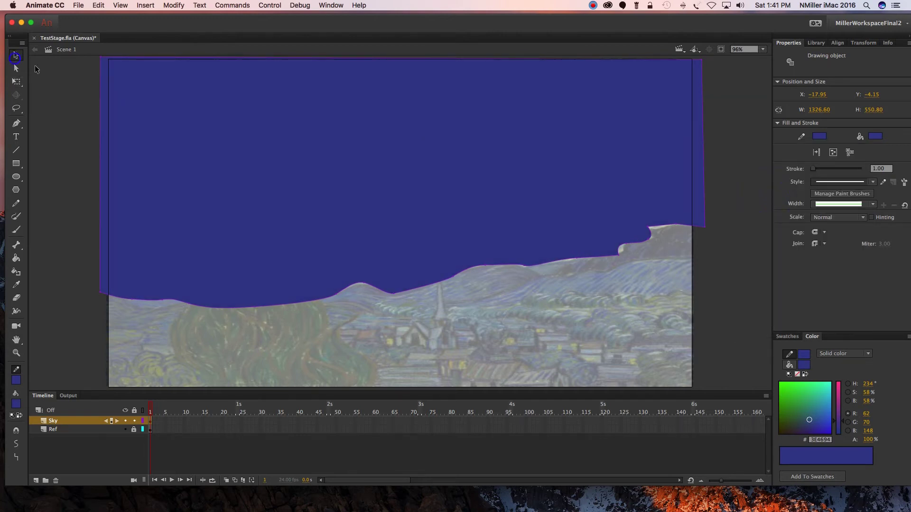
left_click(55, 75)
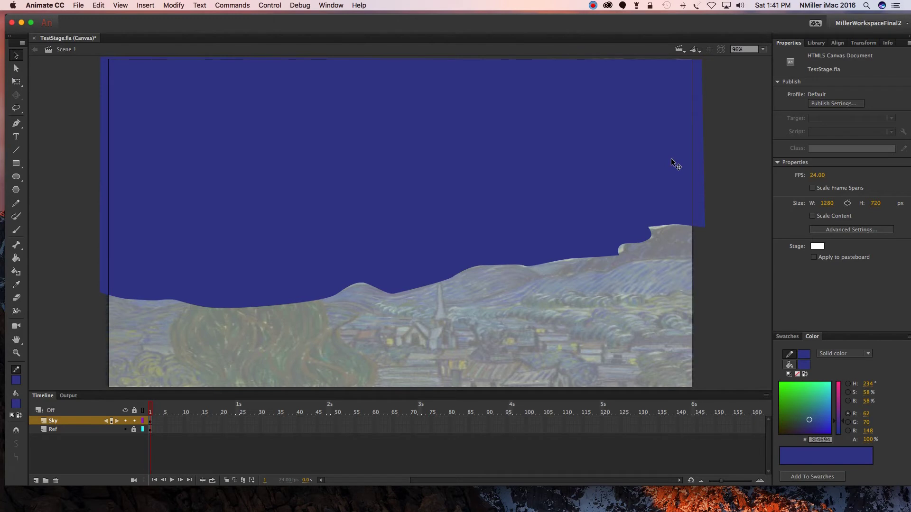
Lock and hide the Sky layer, then save TestStage.fla
left_click(134, 420)
left_click(125, 421)
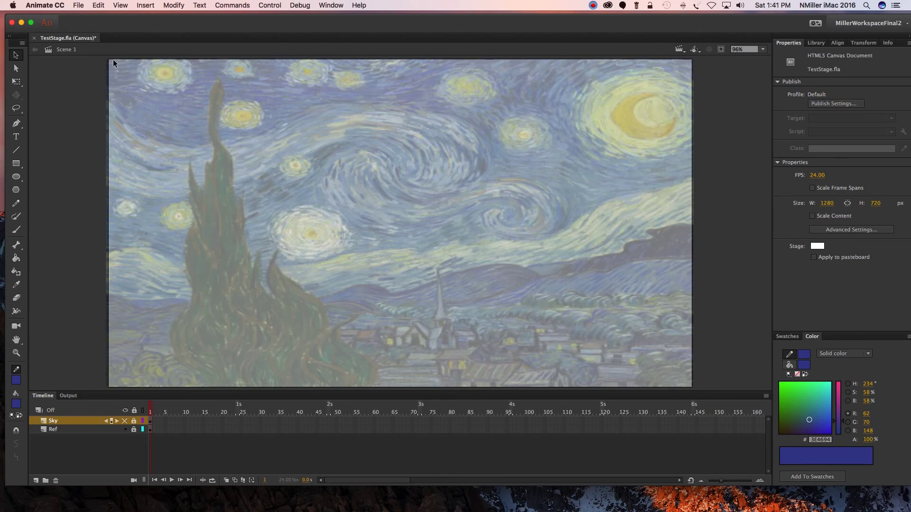
left_click(78, 5)
left_click(98, 77)
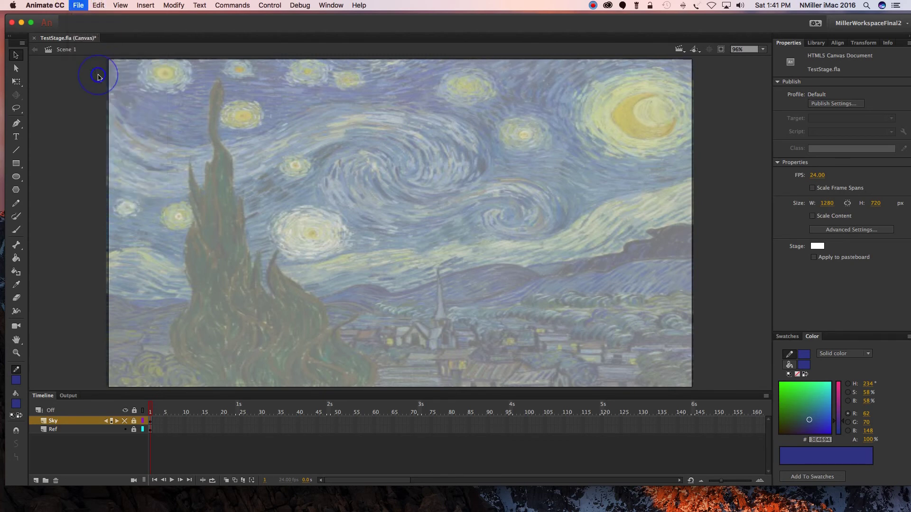